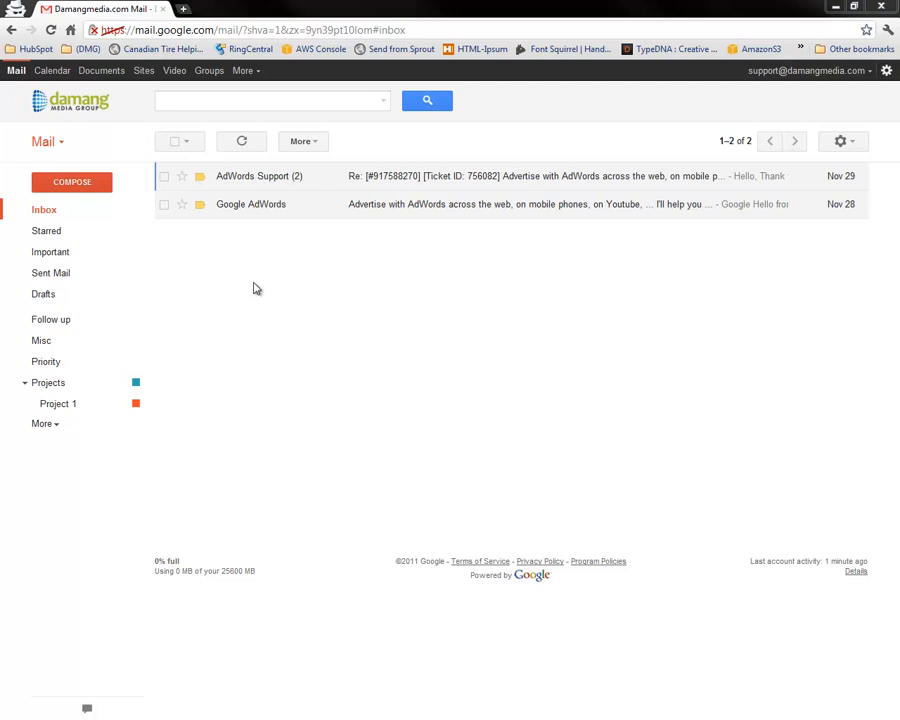
Find the Canned Responses lab in the mail settings by searching for "cann", enable it and save the changes
click(164, 204)
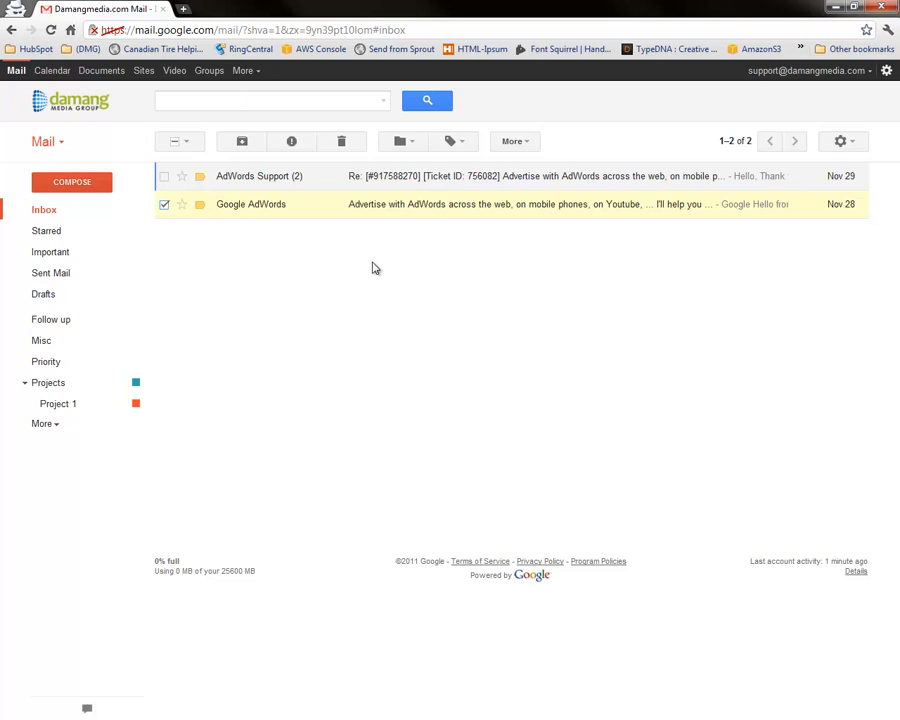
click(852, 143)
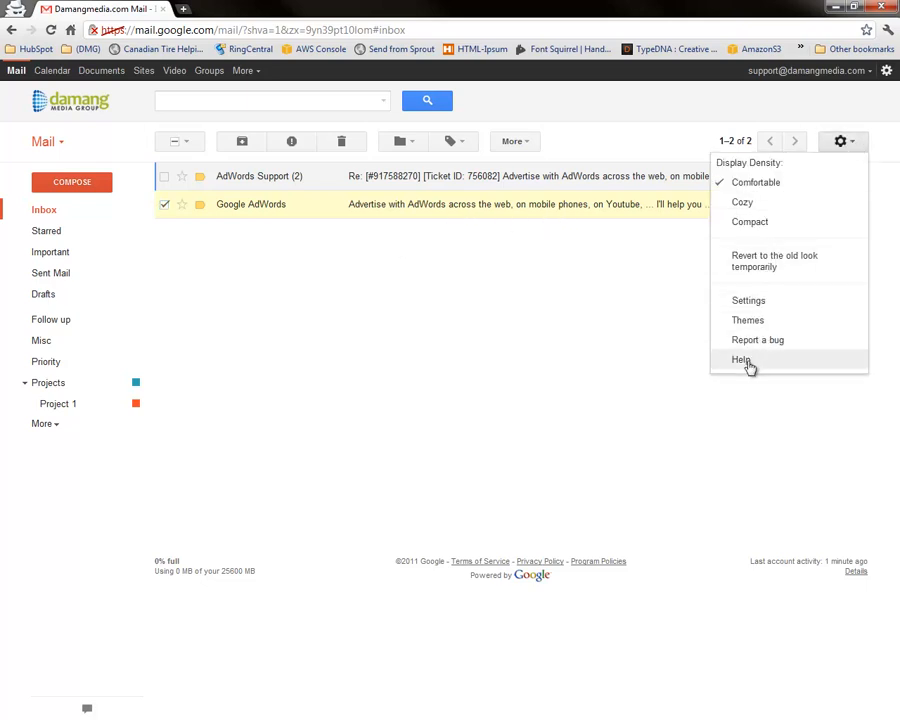
click(764, 300)
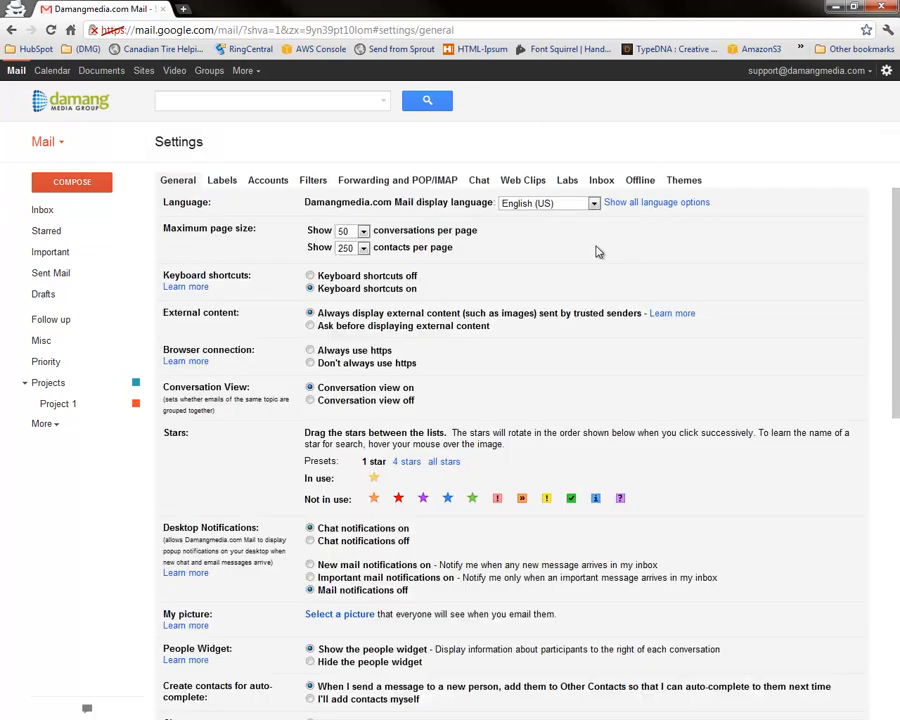
click(568, 180)
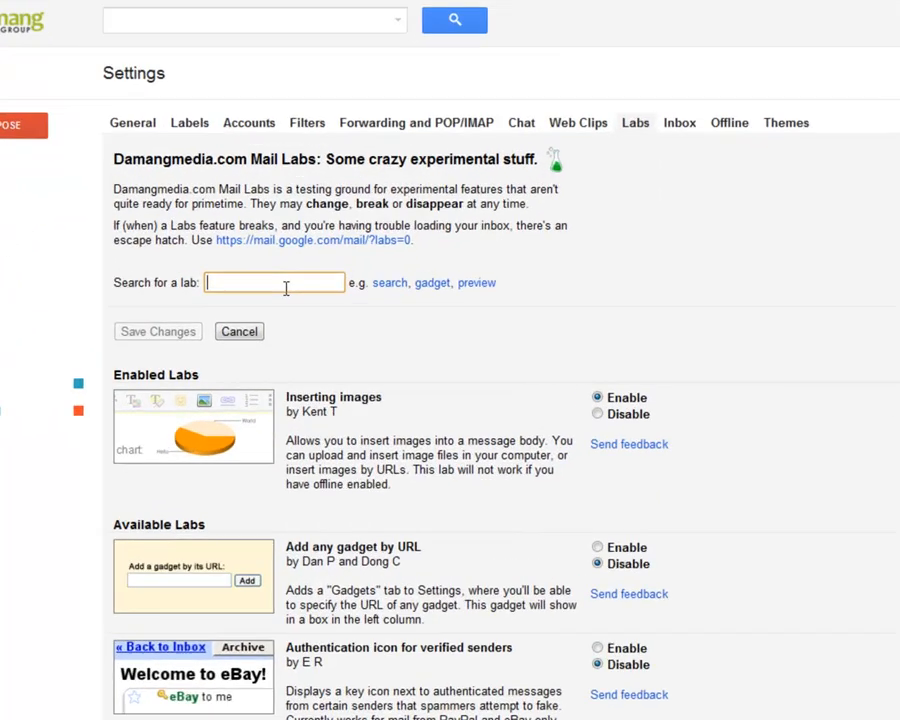
text(cann)
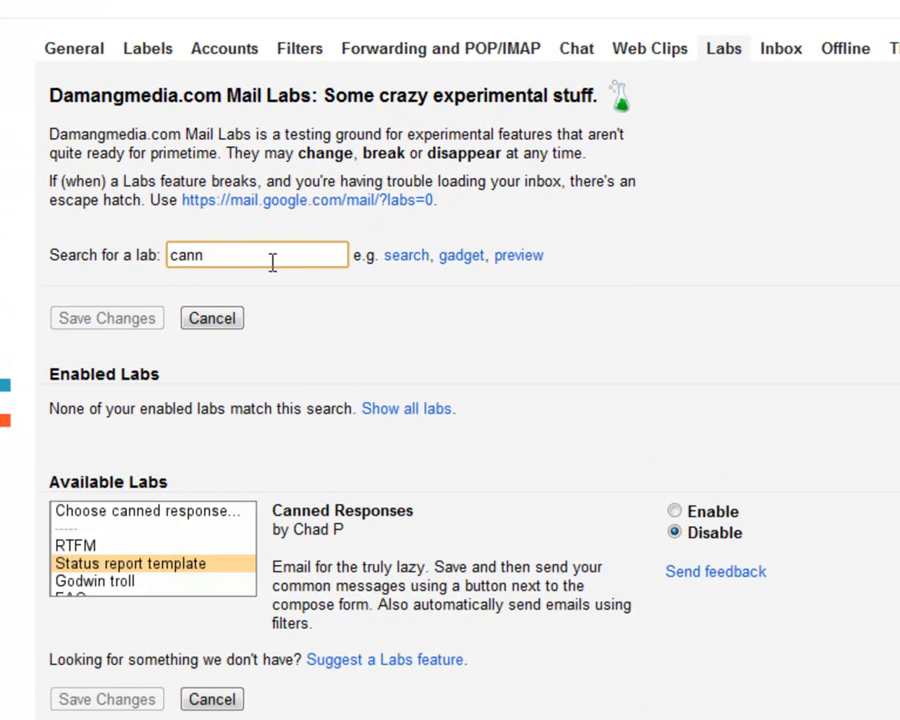
click(675, 511)
click(130, 699)
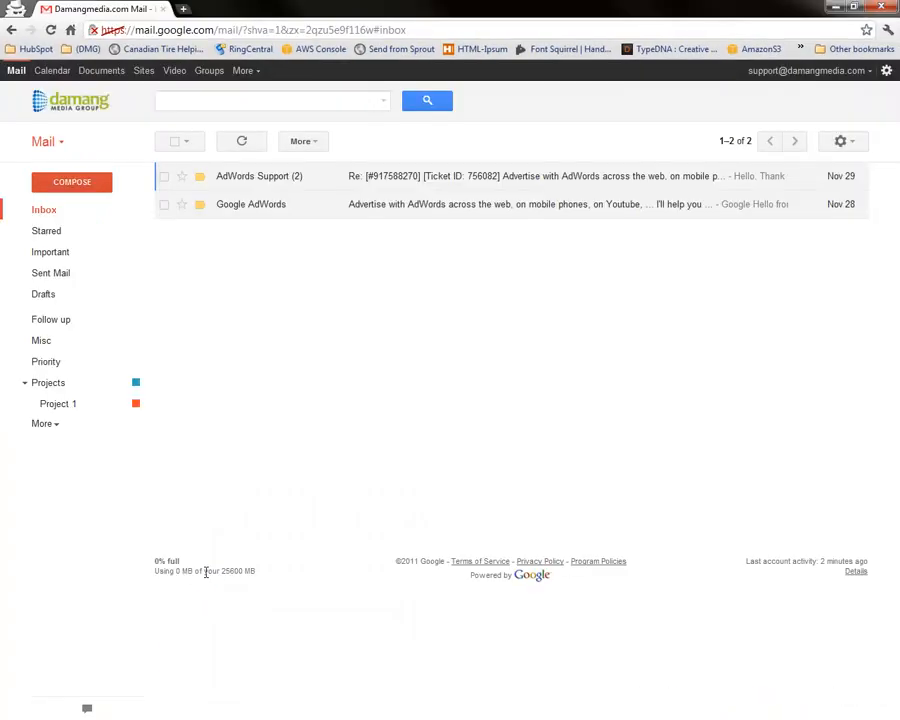
Compose a message reading "New Canned Response", save it as a canned response named "Saved Test", and discard the draft
click(72, 183)
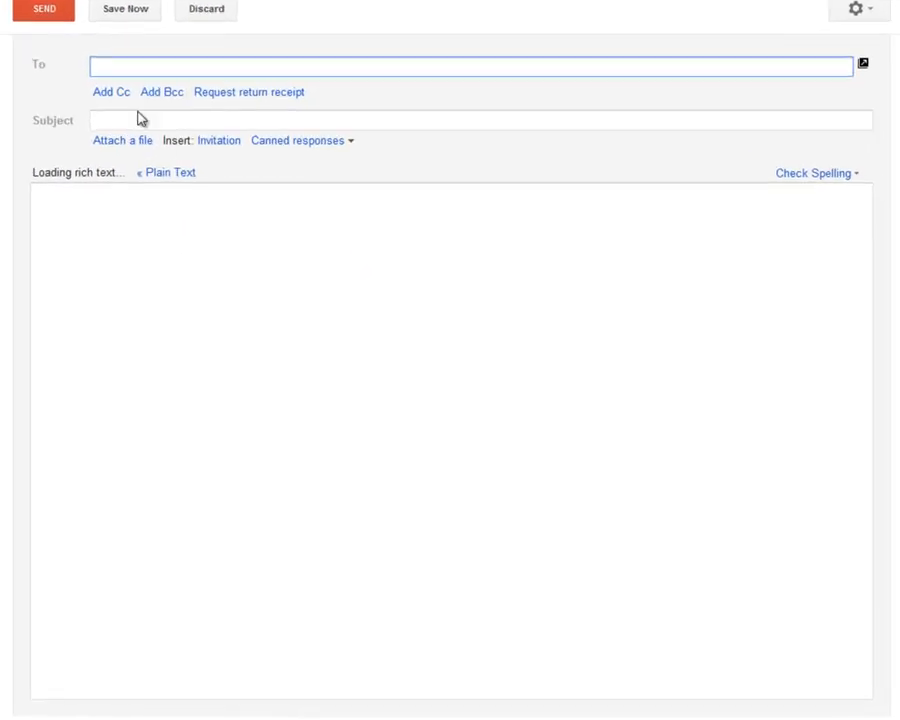
click(112, 264)
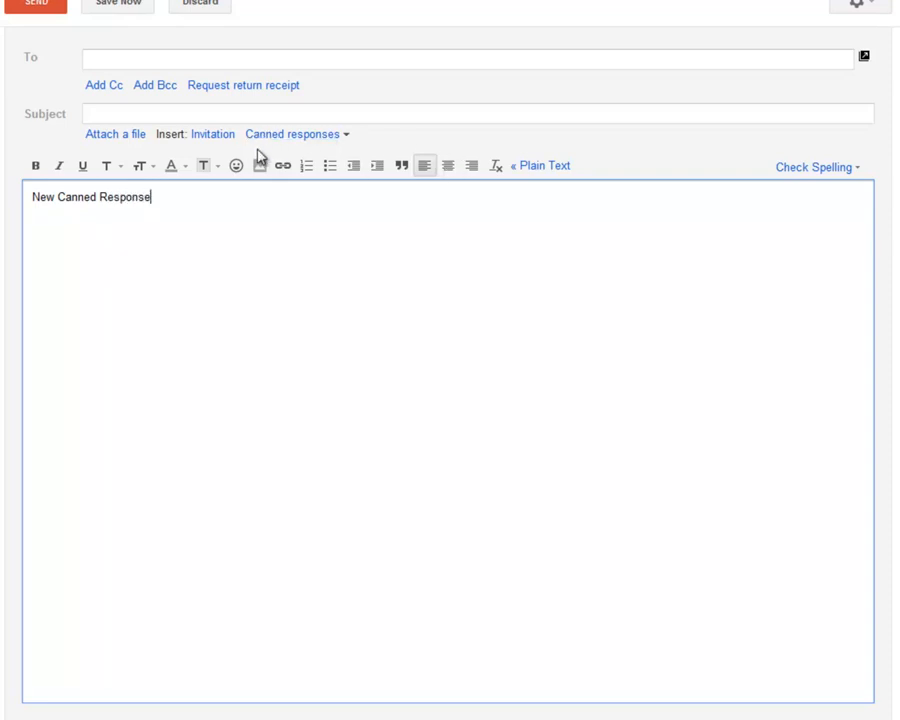
click(345, 136)
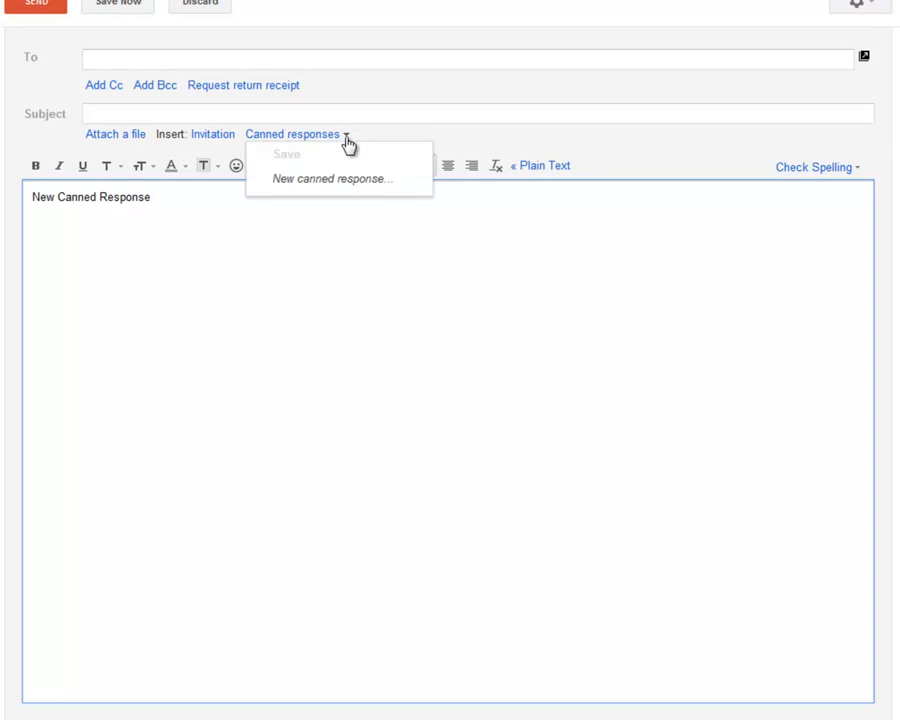
click(304, 188)
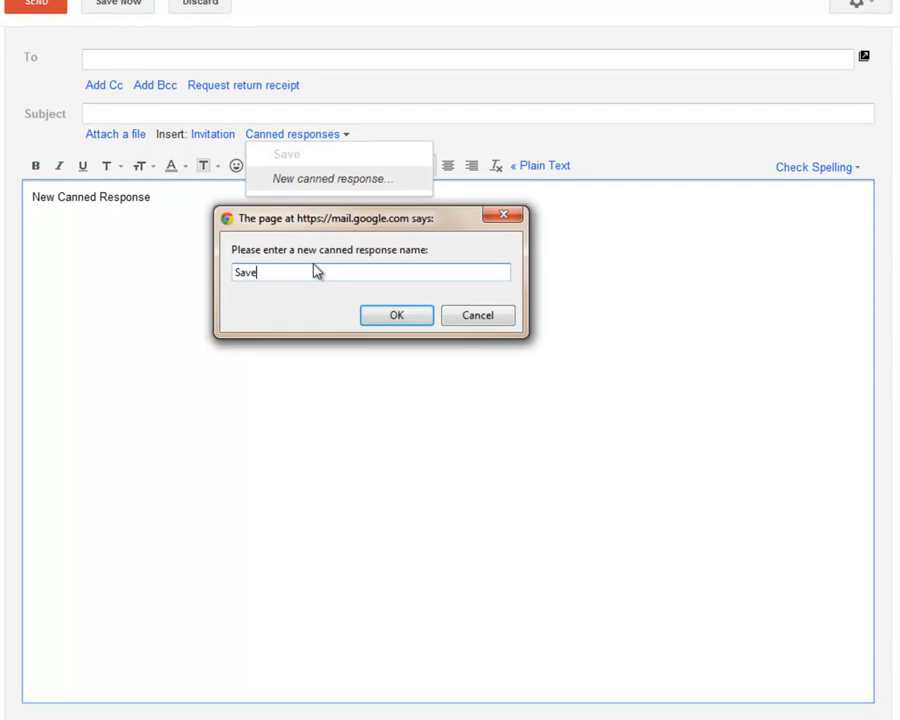
click(425, 319)
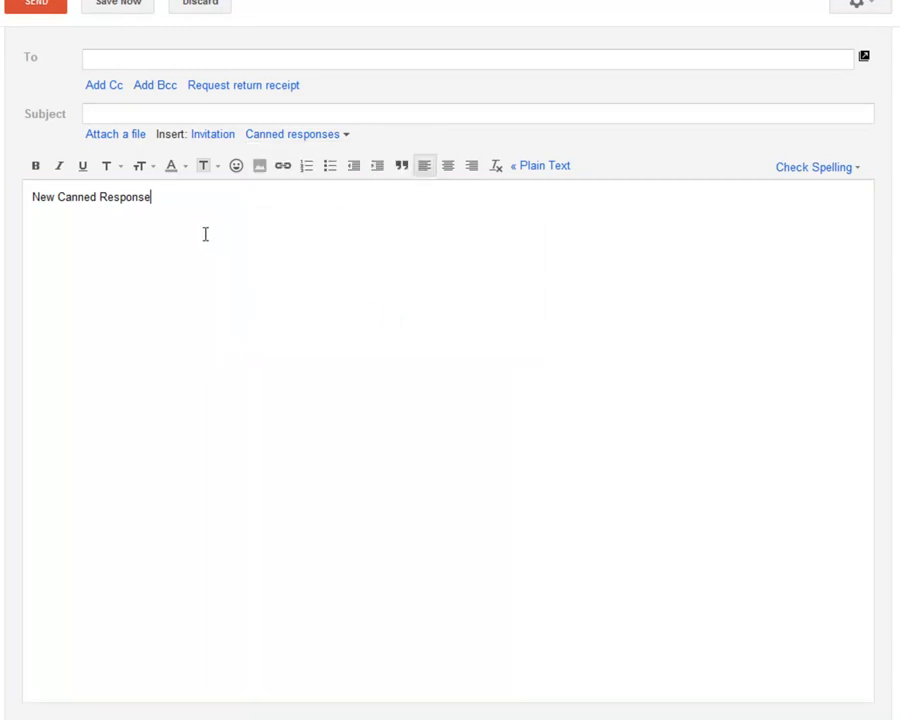
click(199, 5)
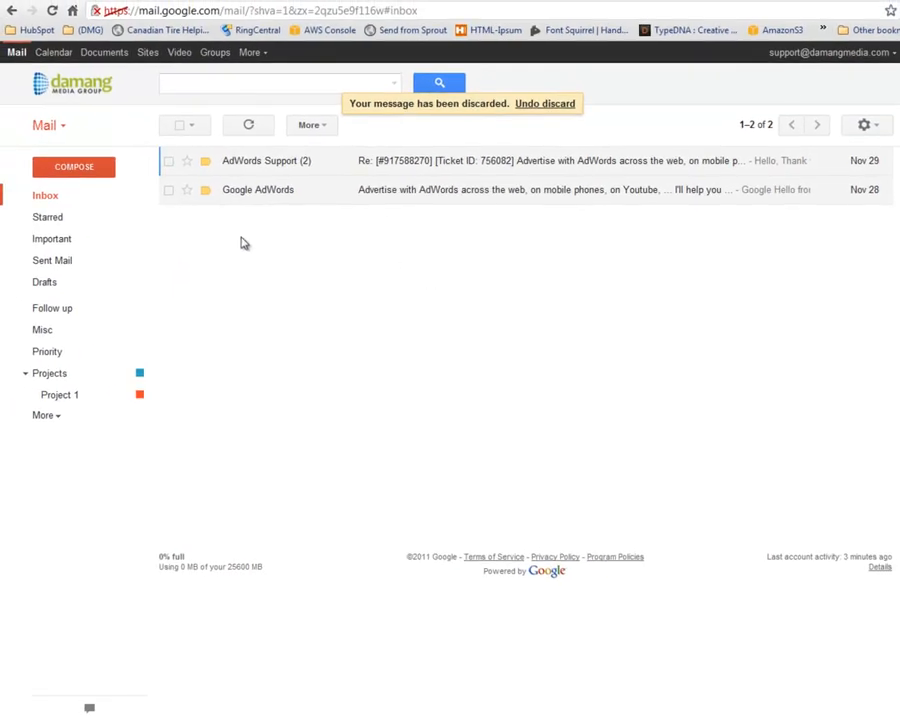
Select the Google AdWords message in the inbox and search for all messages from its sender
click(169, 190)
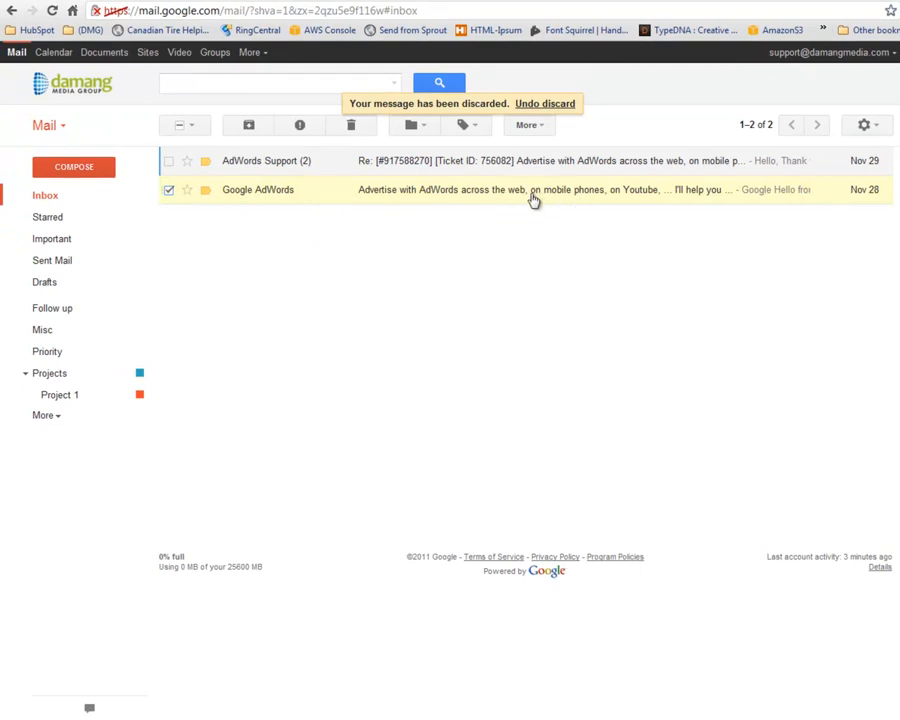
click(541, 129)
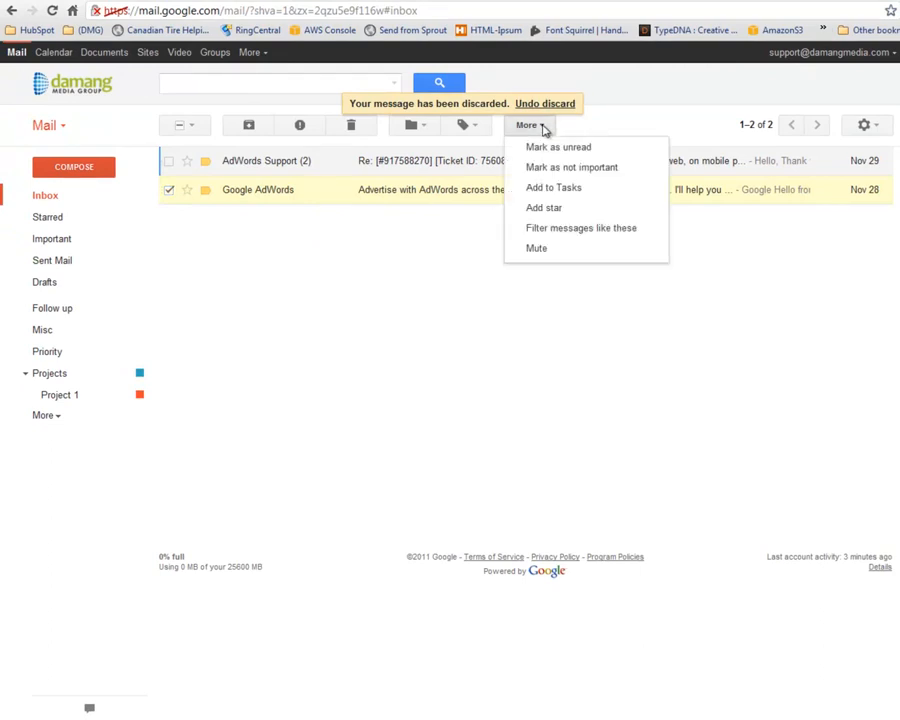
click(388, 228)
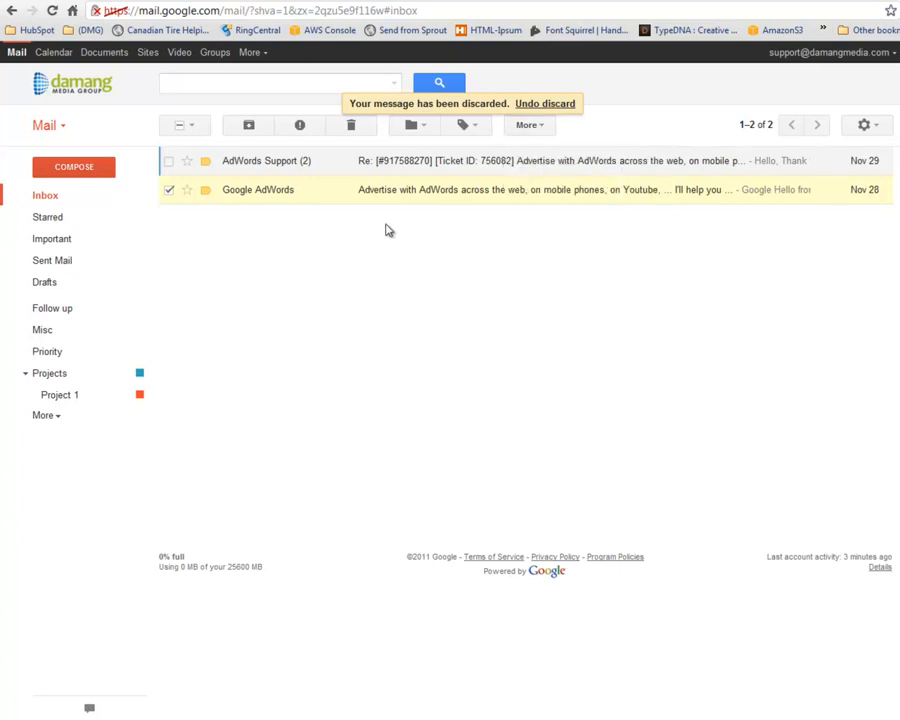
click(170, 194)
click(170, 194)
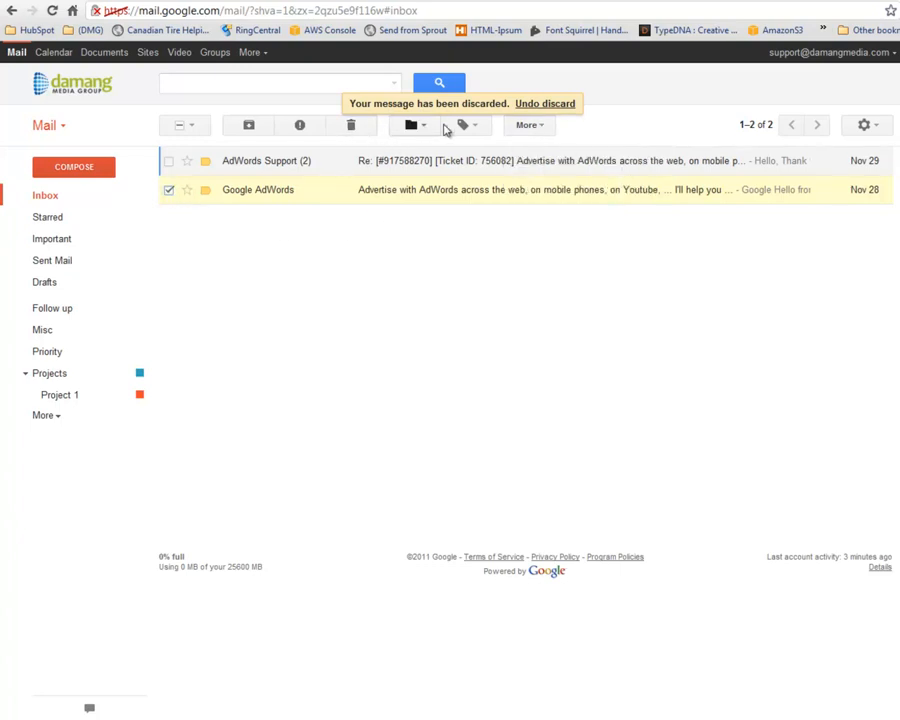
click(532, 126)
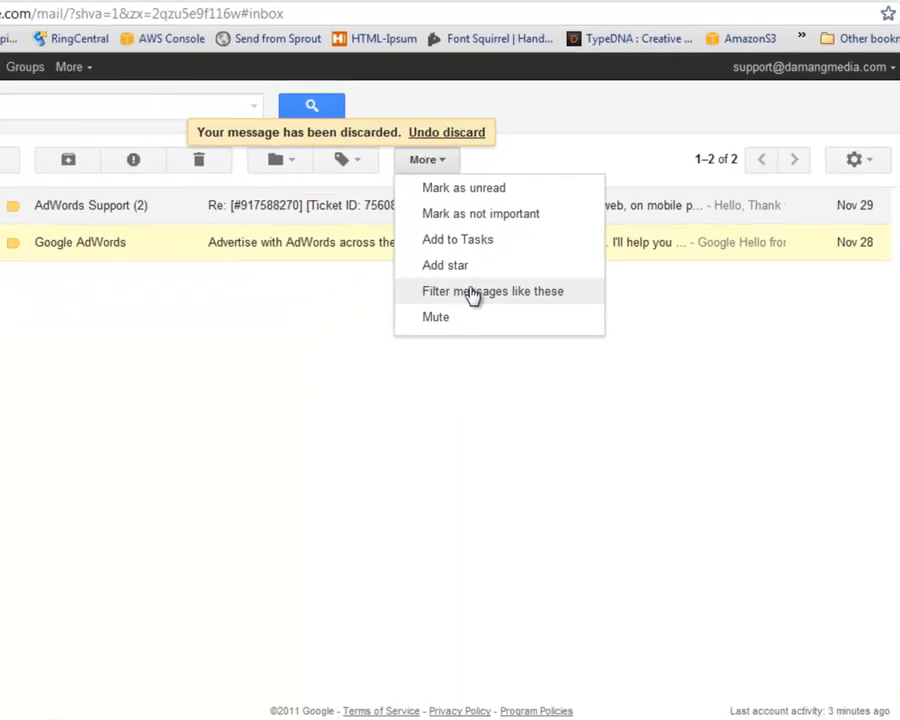
click(472, 291)
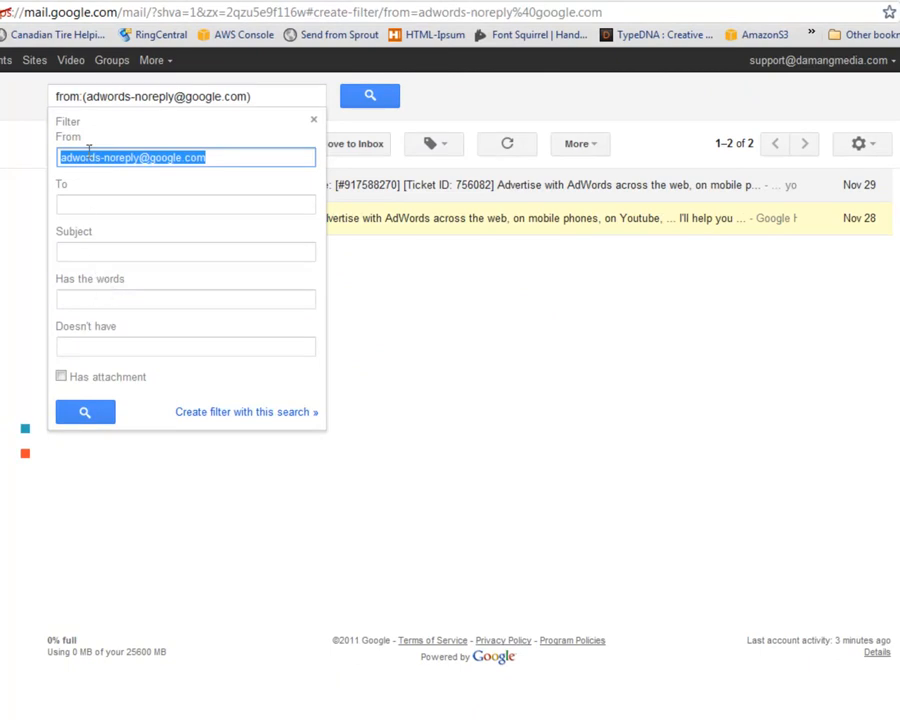
click(85, 412)
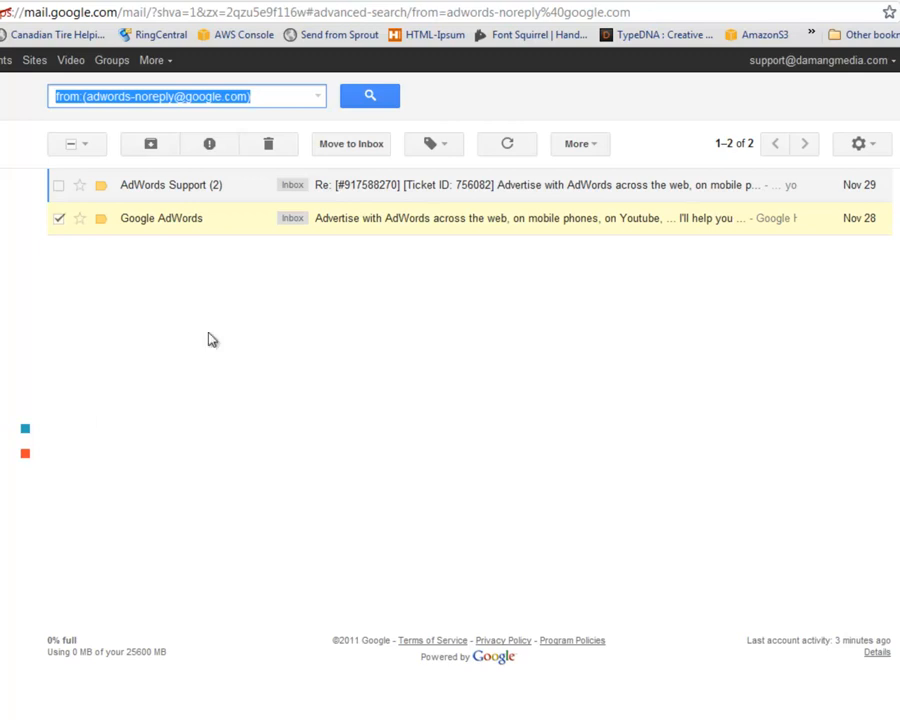
click(378, 101)
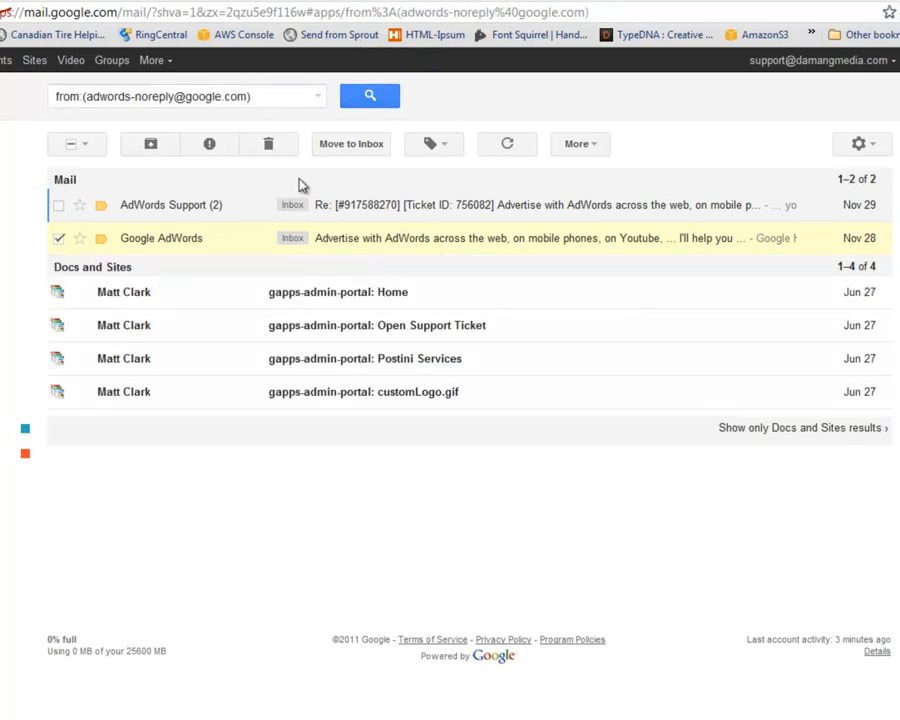
Create a filter for messages like the selected Google AdWords one that sends the canned response "Saved Test"
click(580, 144)
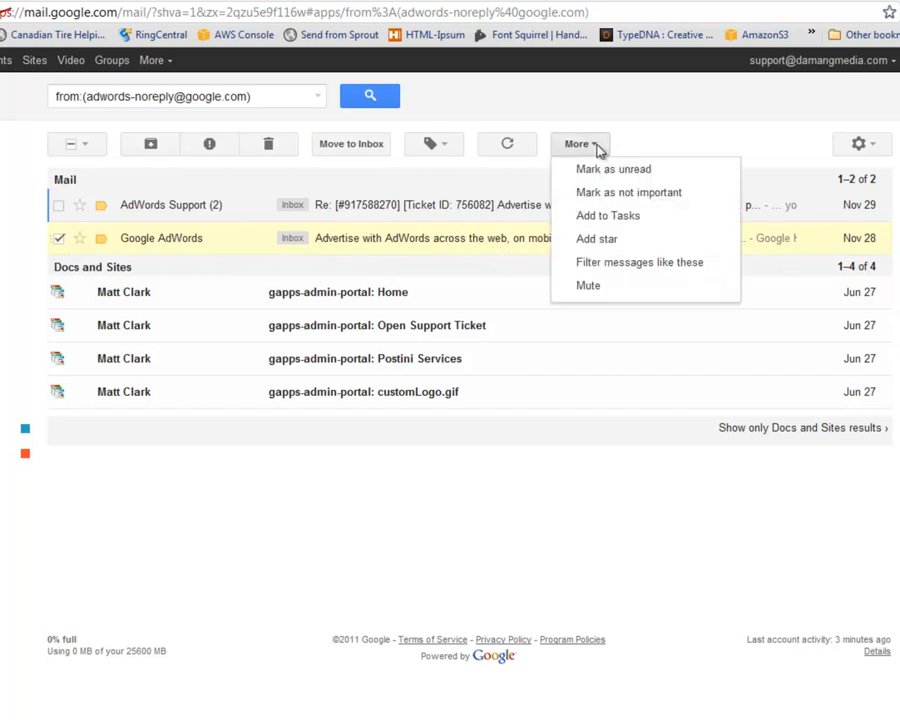
click(616, 261)
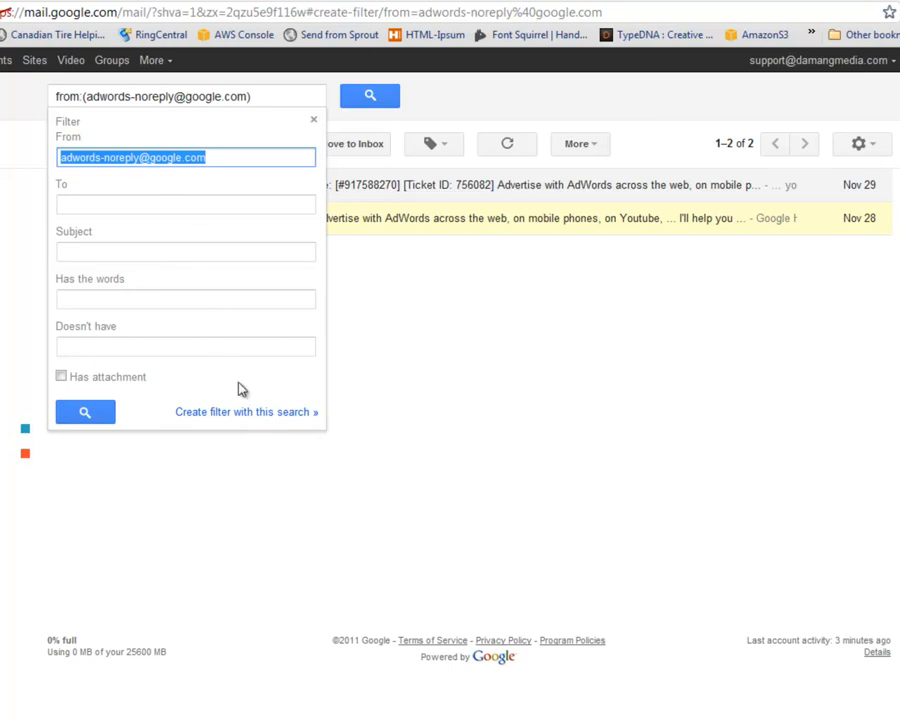
click(213, 419)
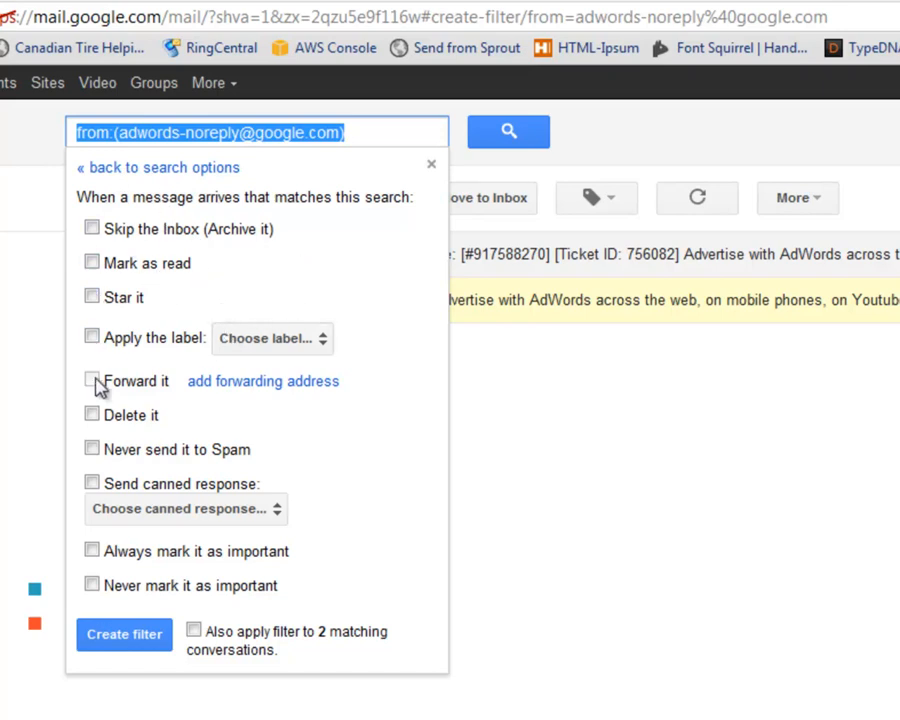
click(92, 483)
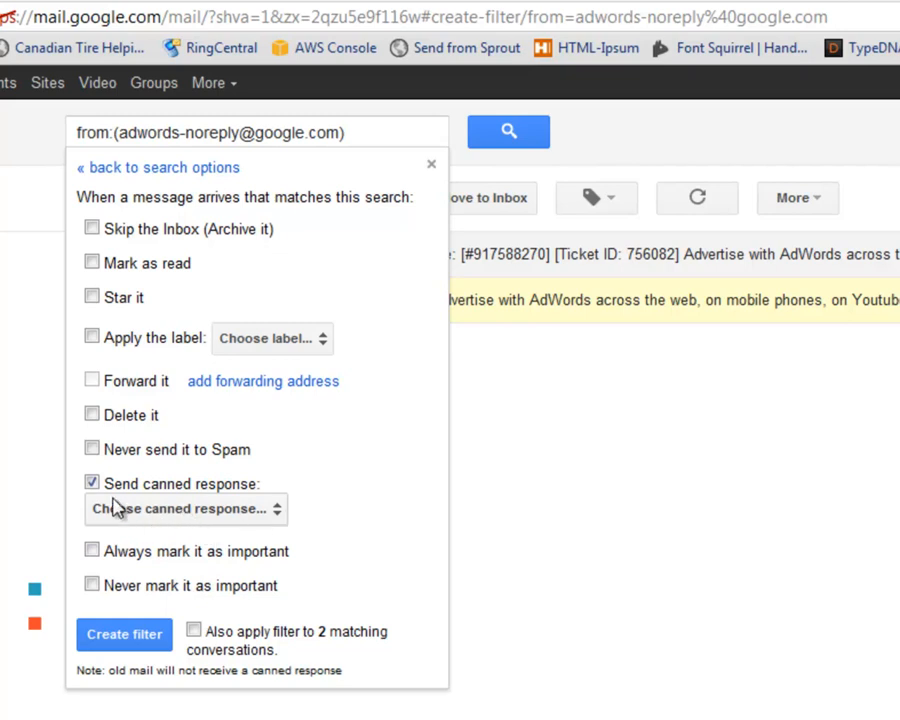
click(277, 512)
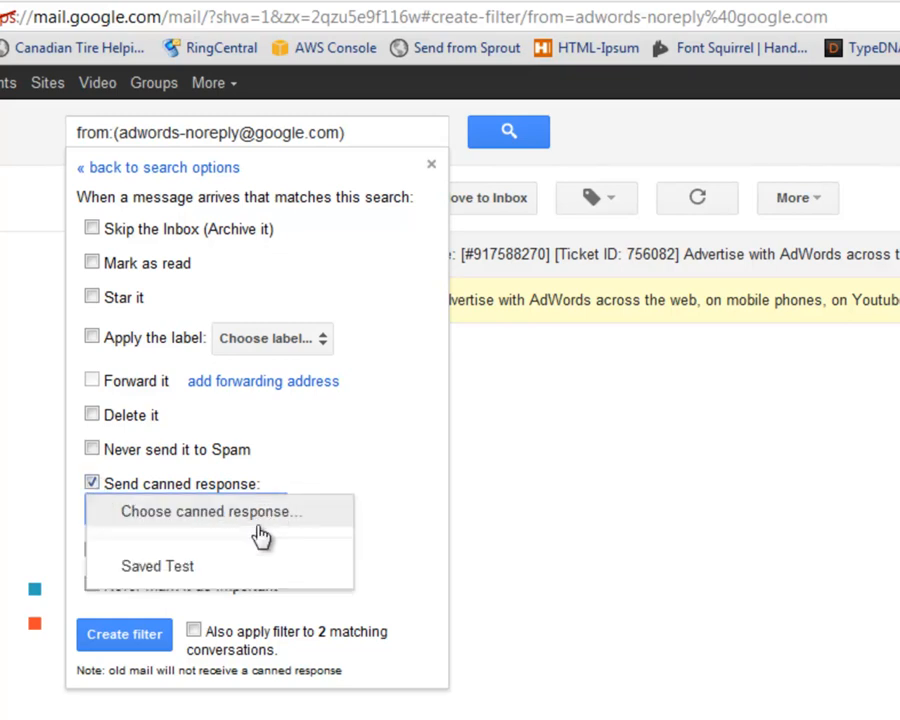
click(206, 584)
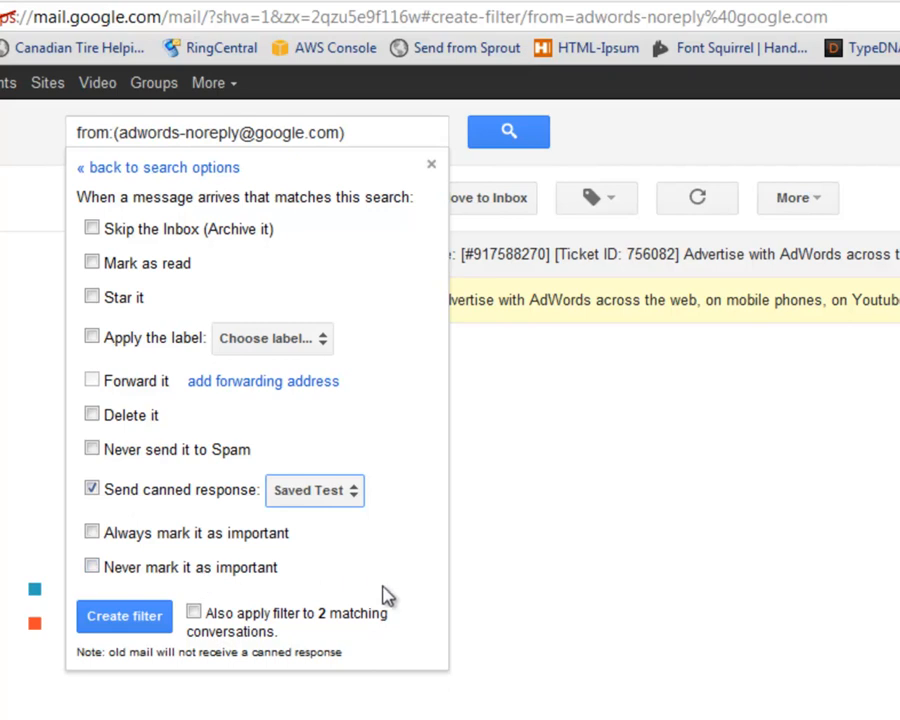
click(118, 616)
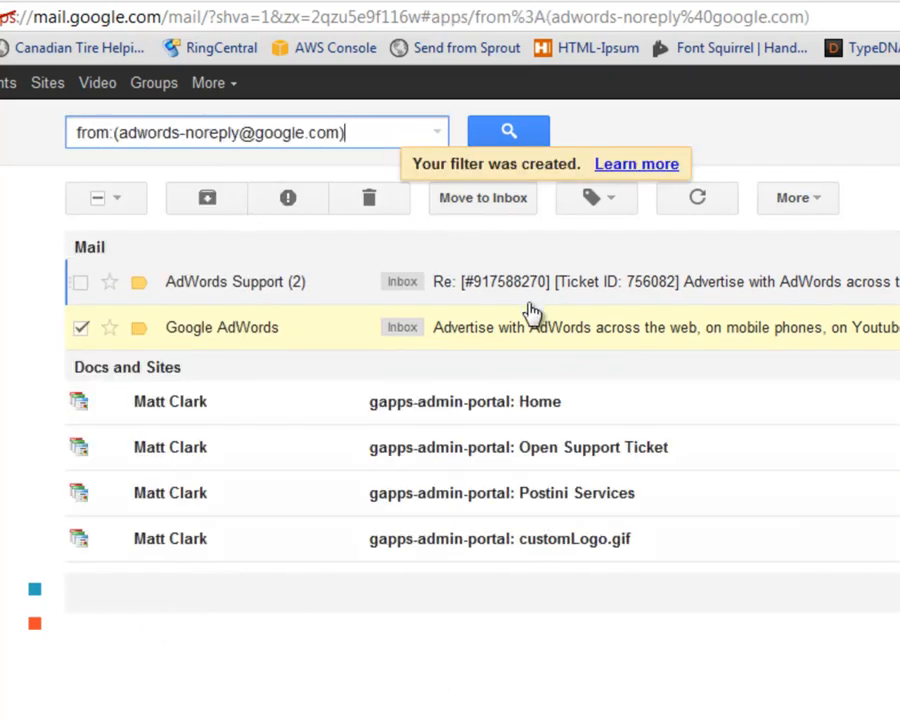
Edit the AdWords sender filter to also apply the Projects label, and update it with the existing matching conversations included
click(899, 198)
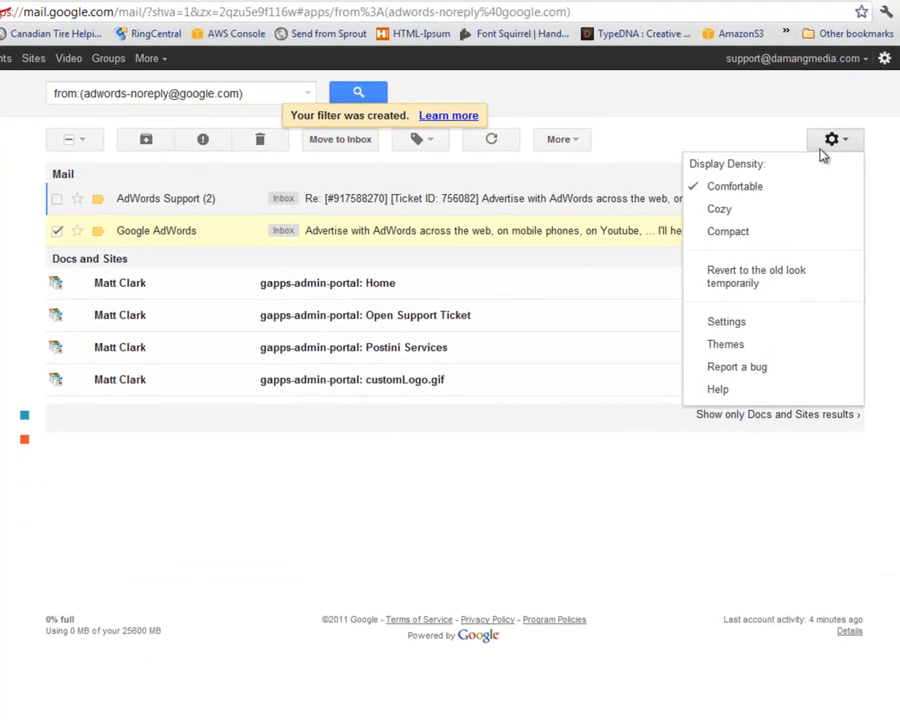
click(726, 322)
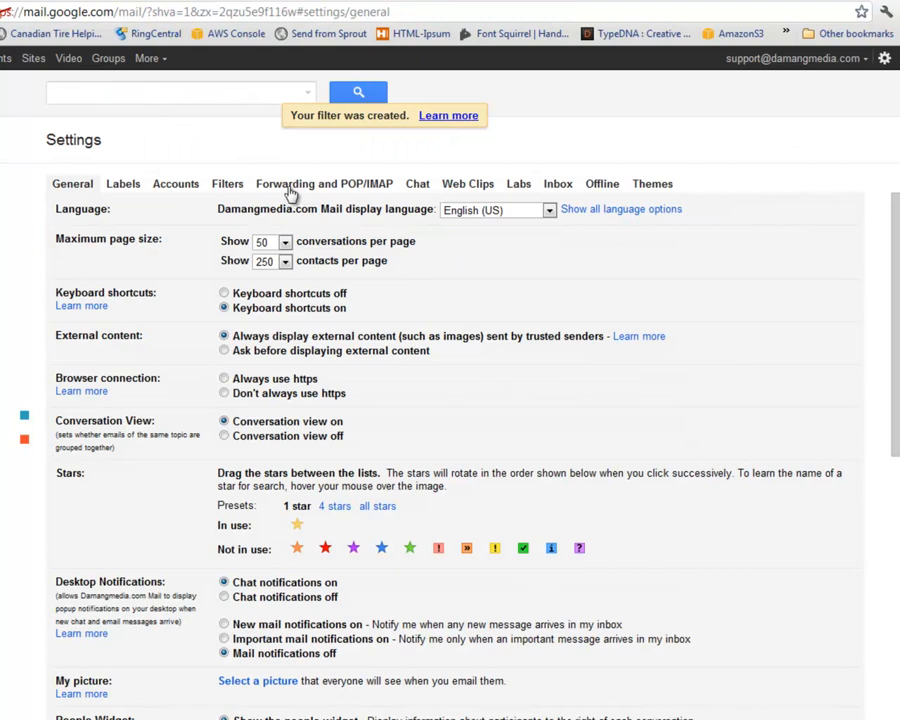
click(231, 184)
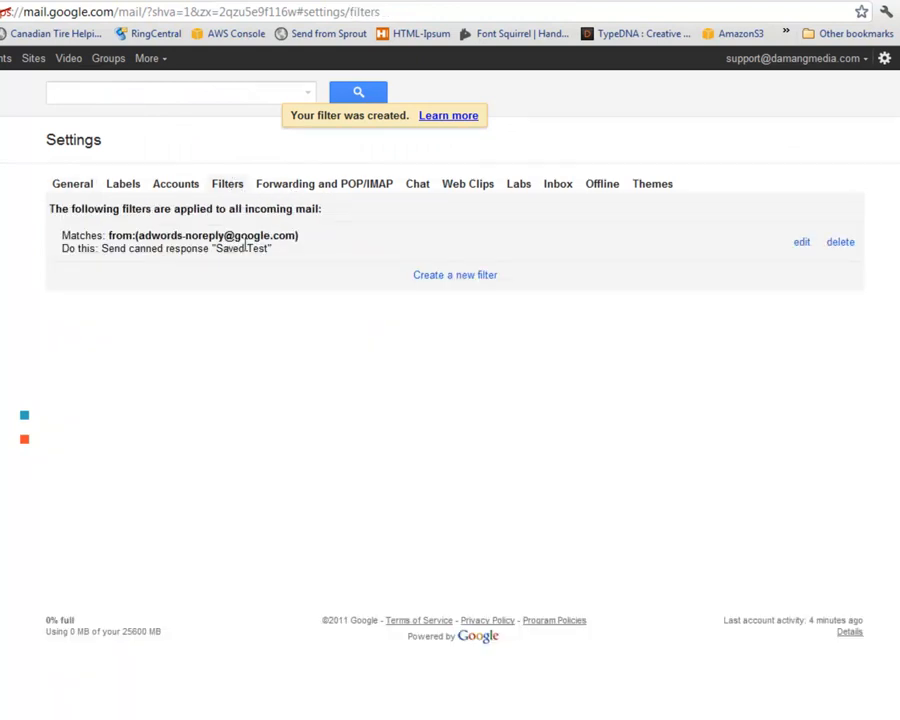
click(800, 244)
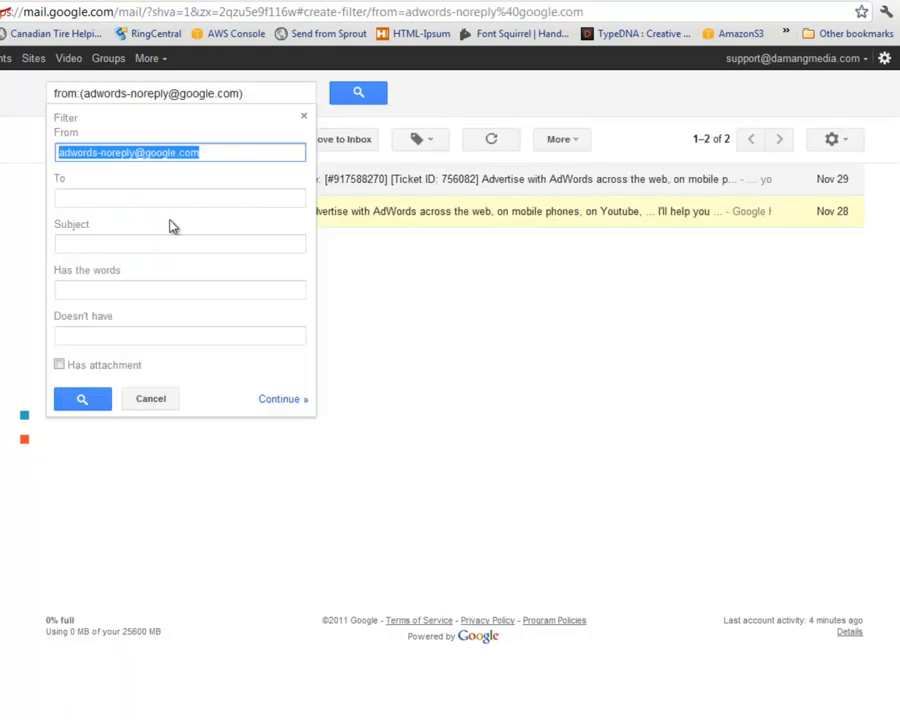
click(284, 399)
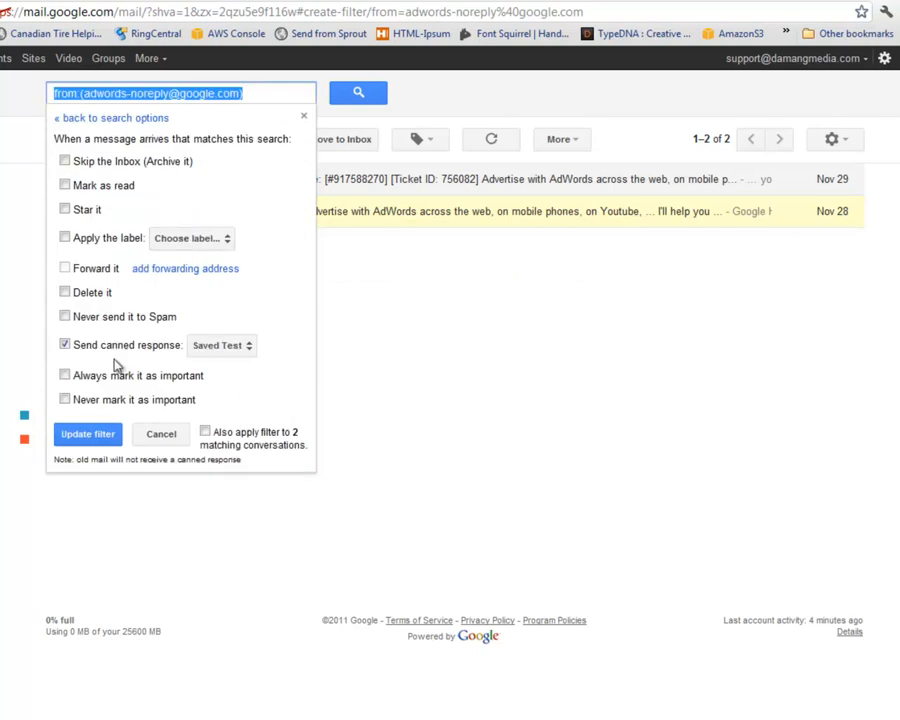
click(65, 236)
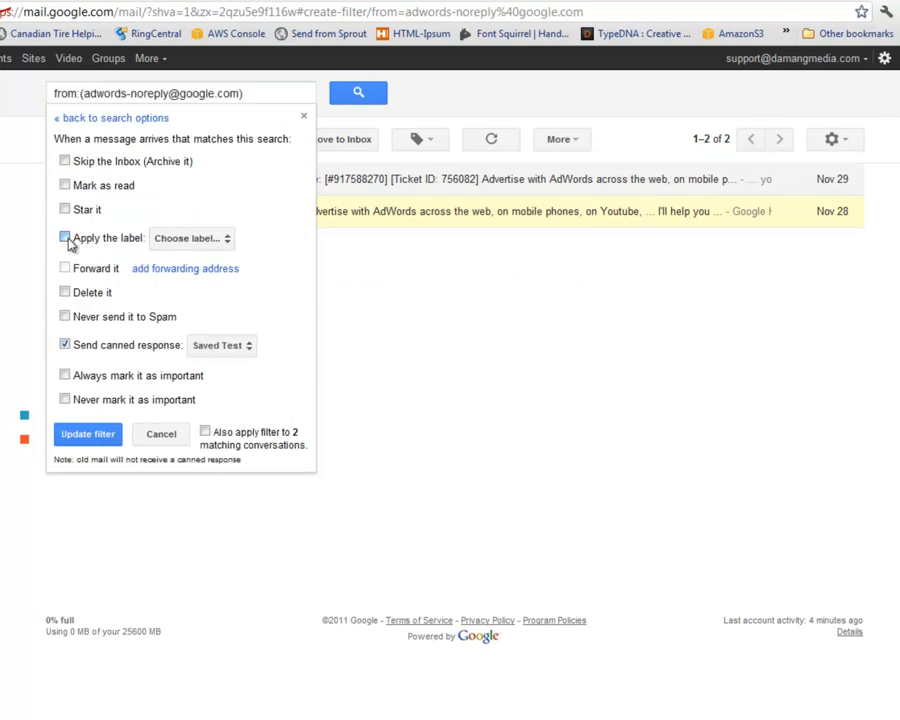
click(212, 242)
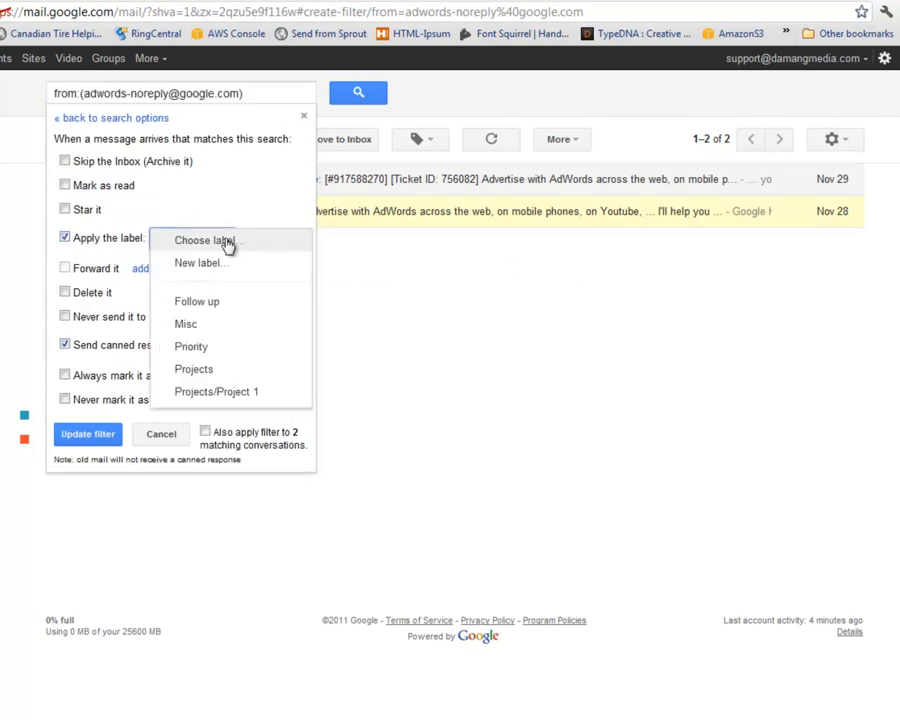
click(225, 372)
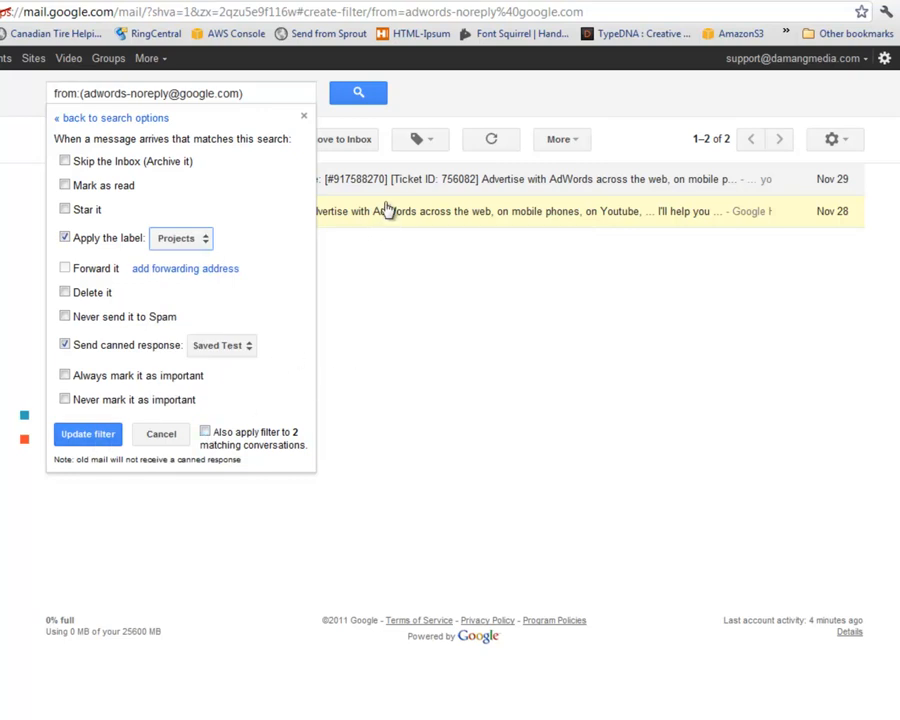
click(205, 432)
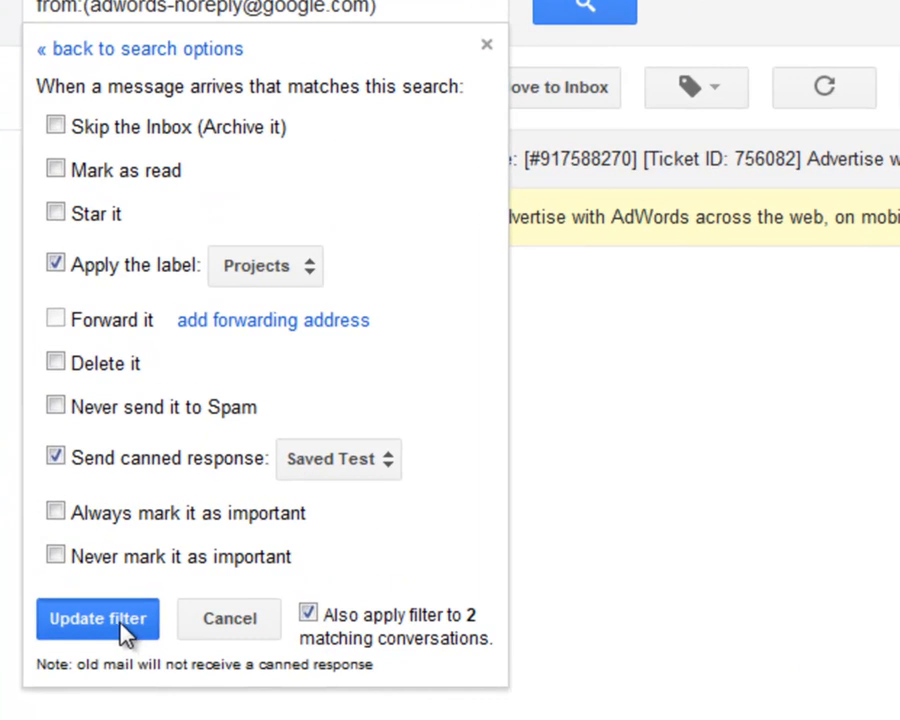
click(88, 434)
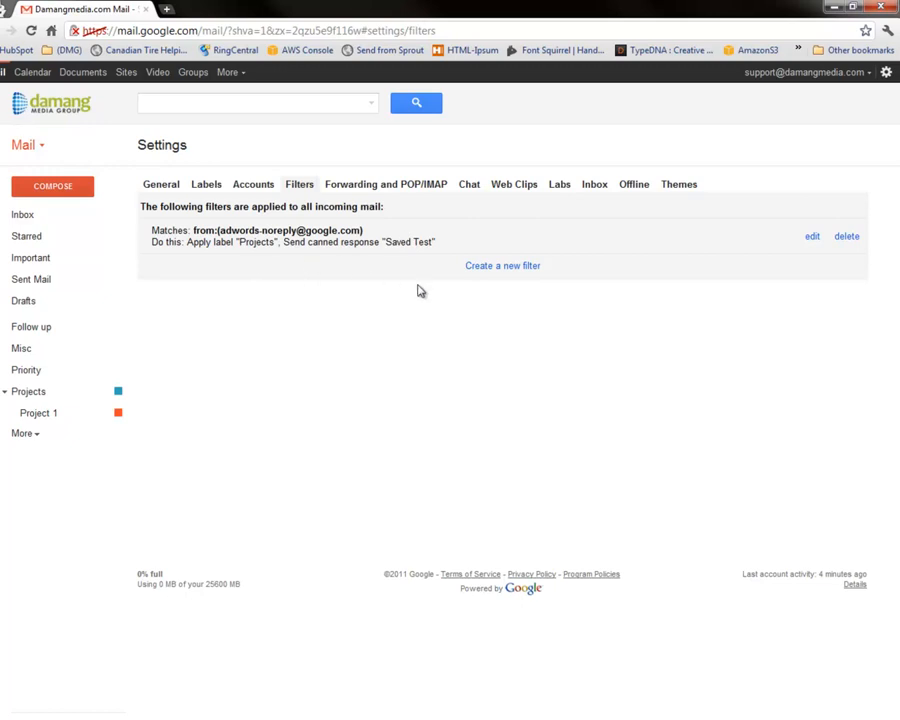
Return to the inbox and deselect the Google AdWords message
click(56, 116)
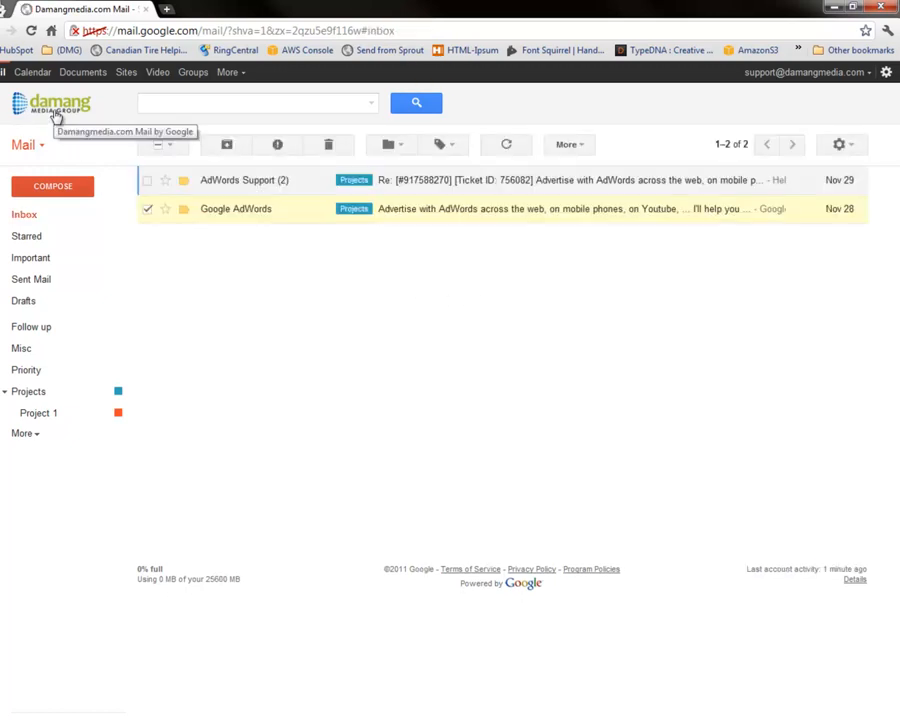
click(147, 209)
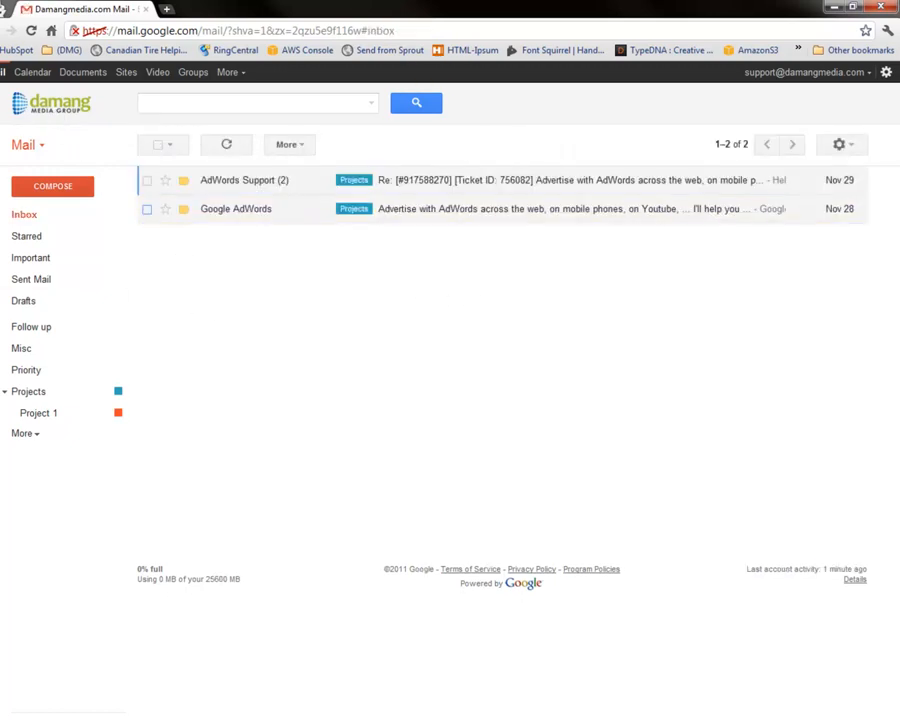